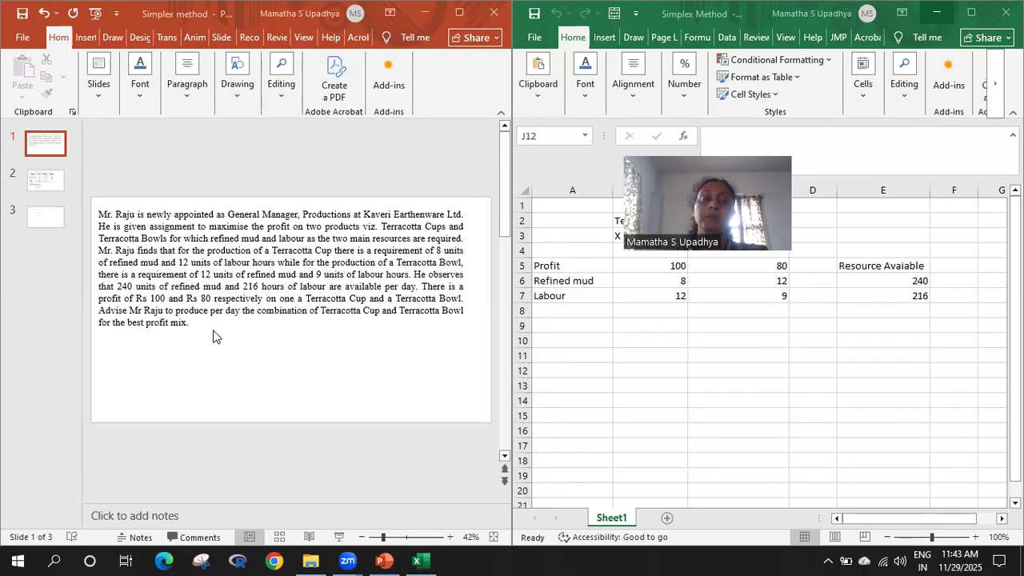
View slide 2 with the linear programming formulation, then close the presentation and maximize the Simplex Method workbook.
{"action": "left_click", "coordinate": [36, 188]}
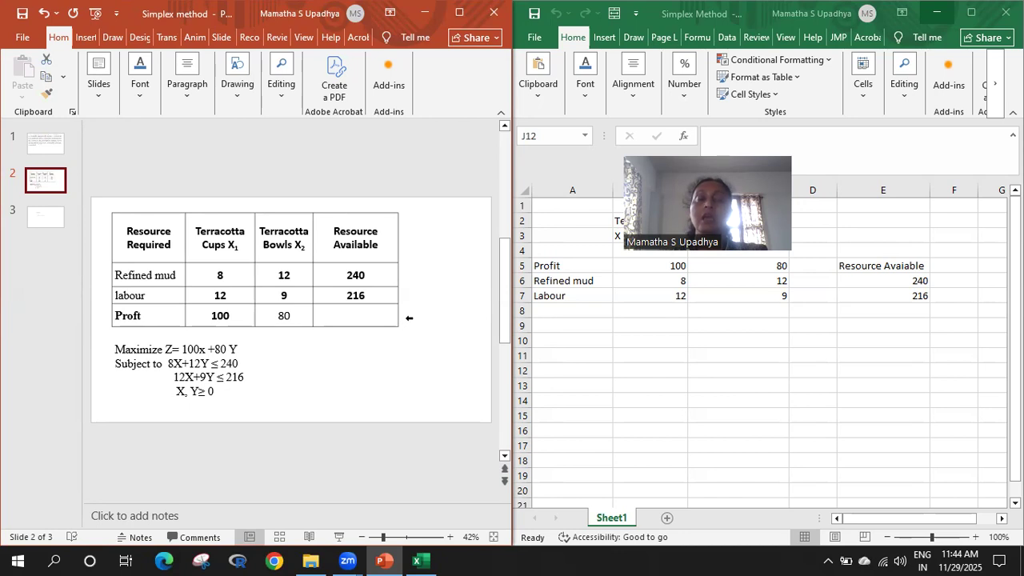
{"action": "left_click", "coordinate": [494, 15]}
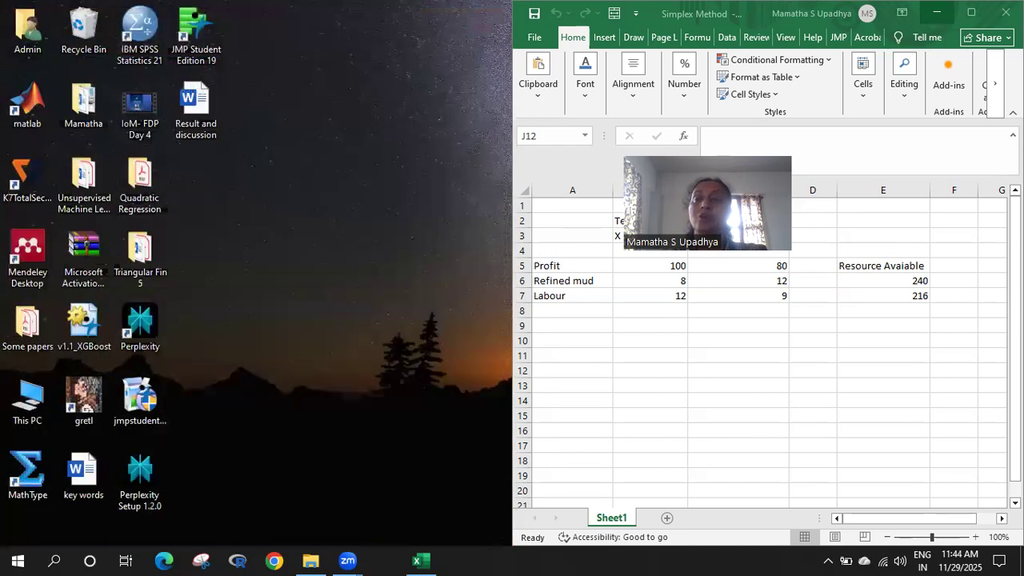
{"action": "left_click", "coordinate": [974, 13]}
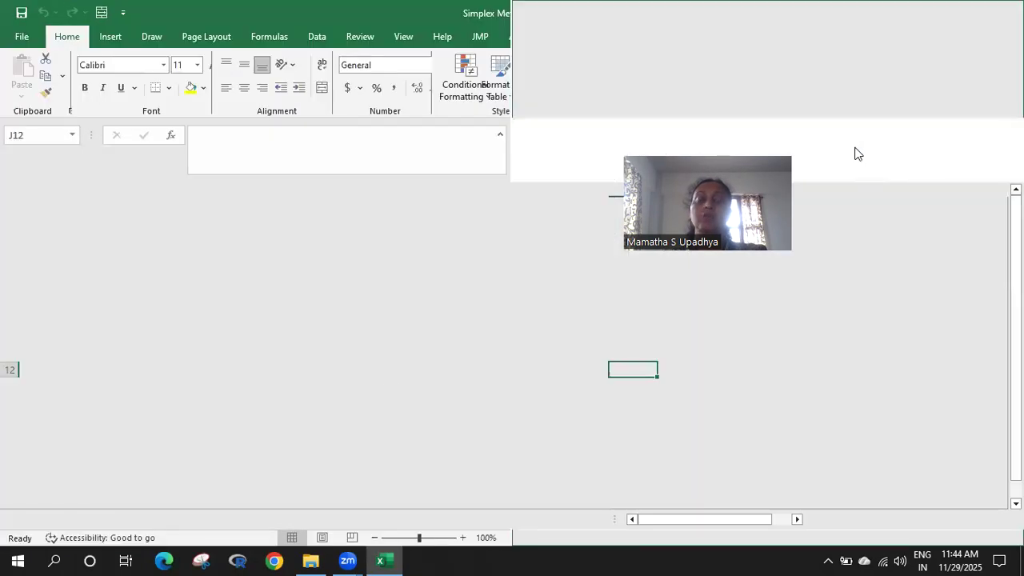
Fill the empty decision variable cells B4:C4 under X and Y with yellow.
{"action": "left_click", "coordinate": [392, 389]}
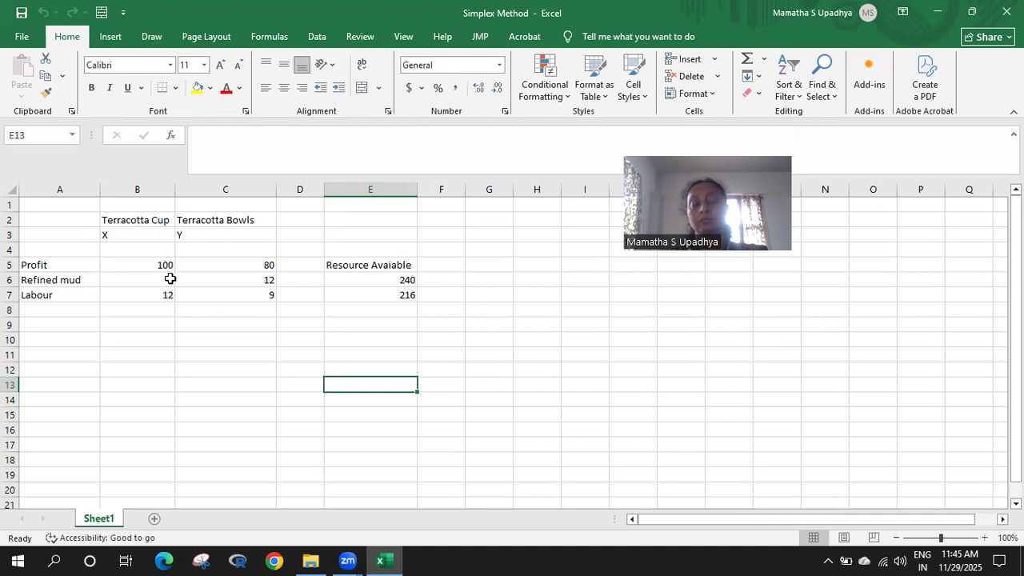
{"action": "left_click", "coordinate": [287, 265]}
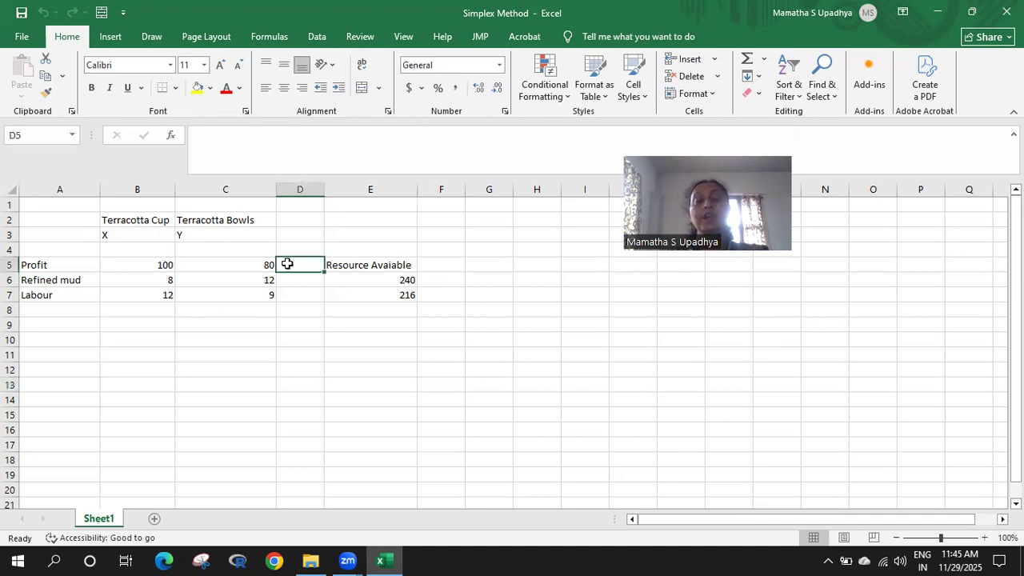
{"action": "left_click", "coordinate": [115, 246]}
{"action": "left_click_drag", "start_coordinate": [160, 252], "coordinate": [198, 245]}
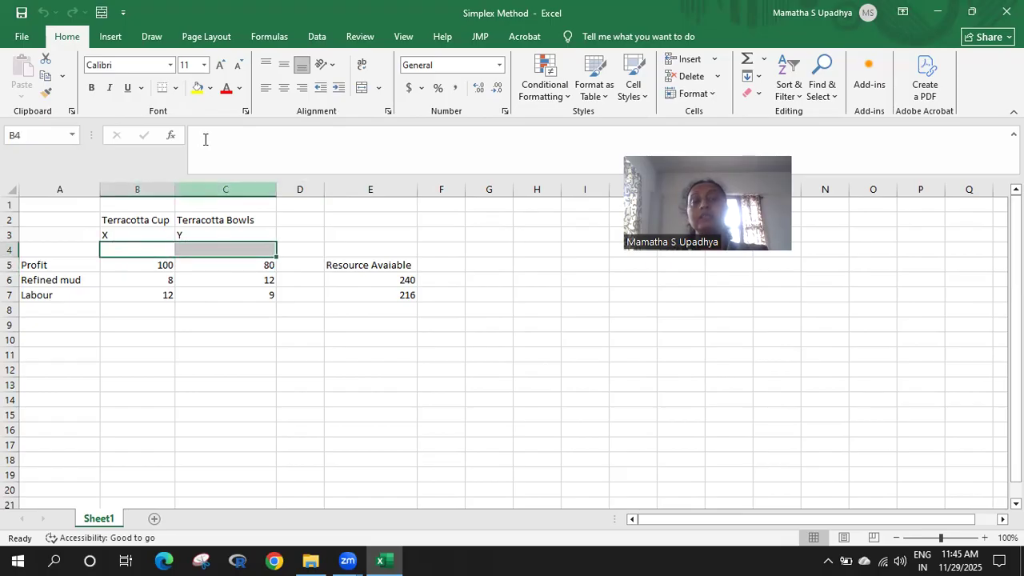
{"action": "left_click", "coordinate": [197, 88]}
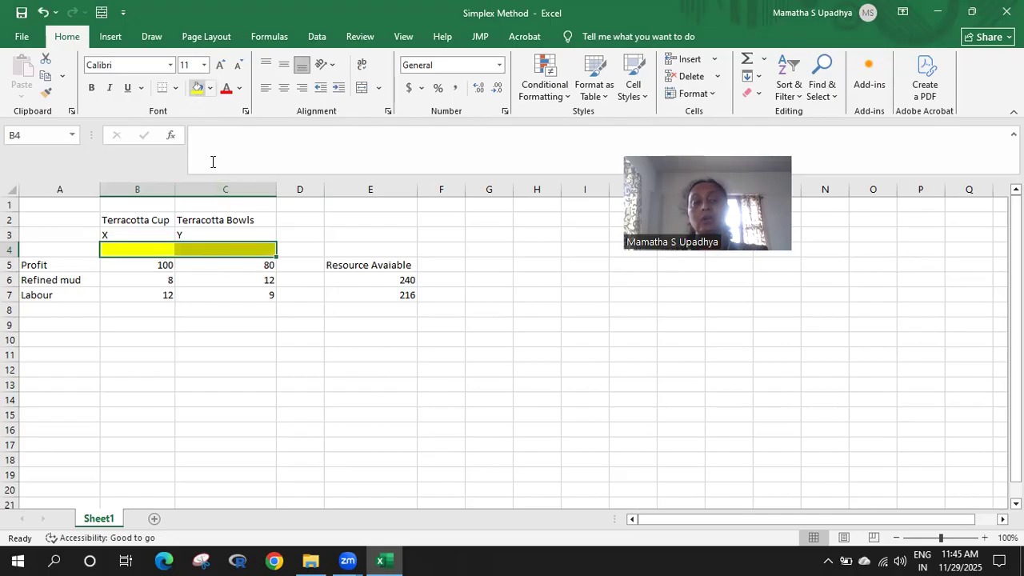
{"action": "left_click", "coordinate": [241, 328]}
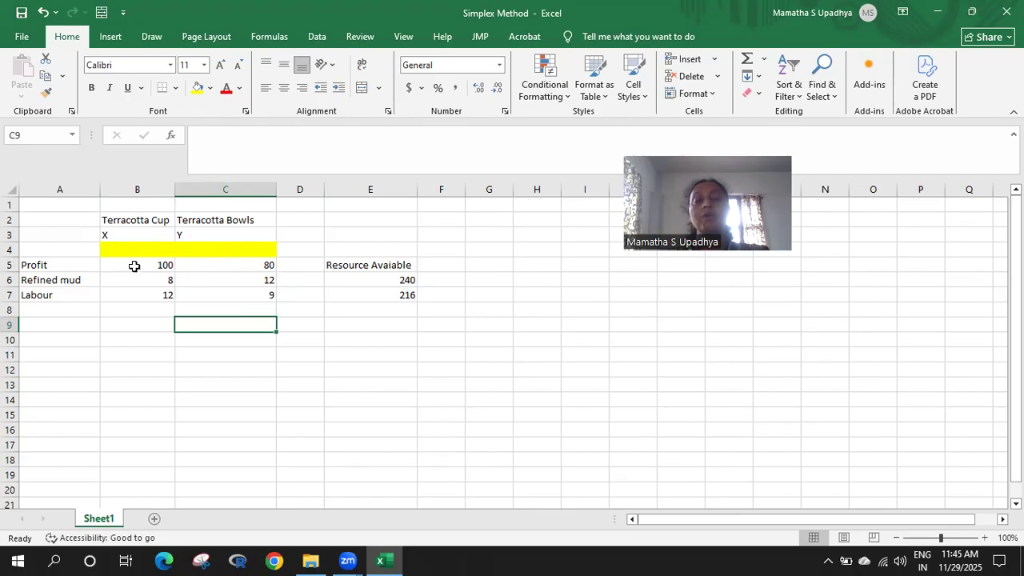
Enter the formula =SUMPRODUCT($B$4:$C$4,B5:C5) in cell D5 for the total profit.
{"action": "left_click", "coordinate": [289, 265]}
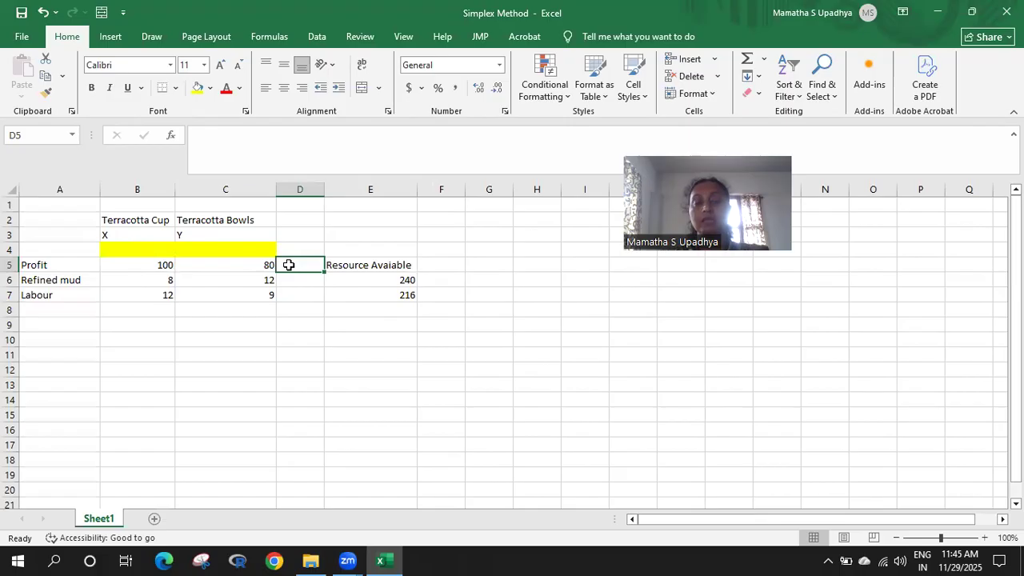
{"action": "type", "text": "="}
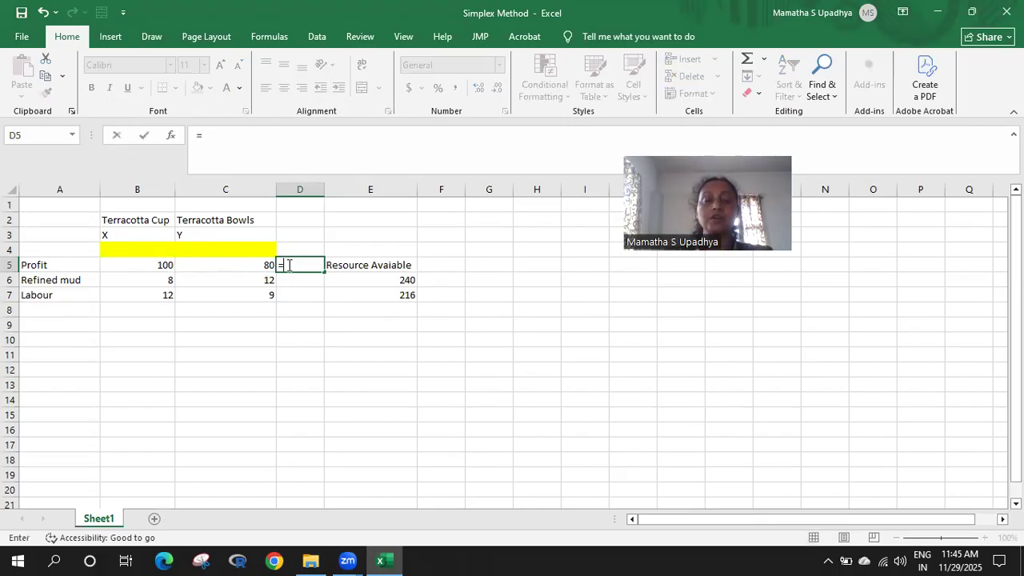
{"action": "type", "text": "Su"}
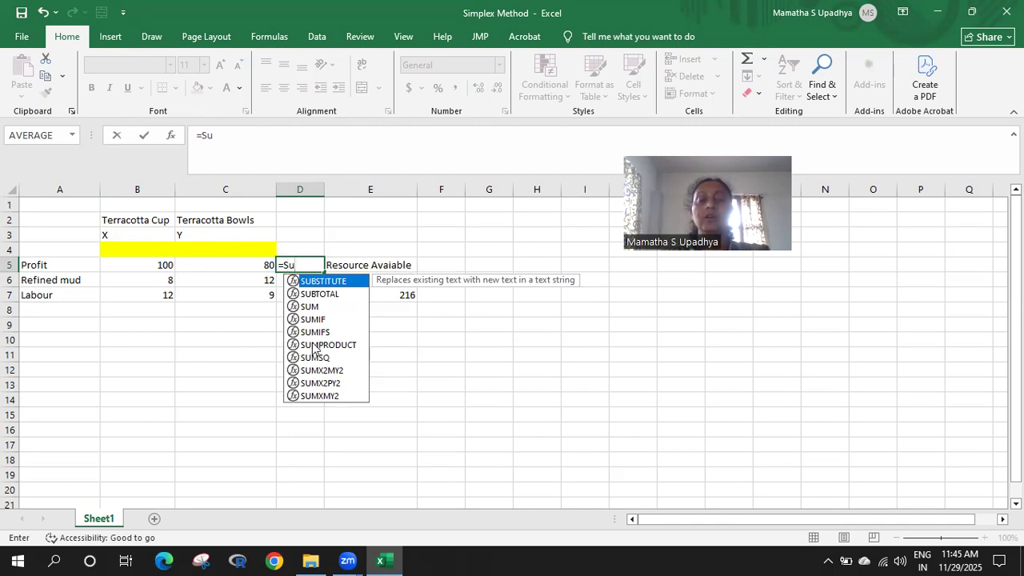
{"action": "double_click", "coordinate": [315, 345]}
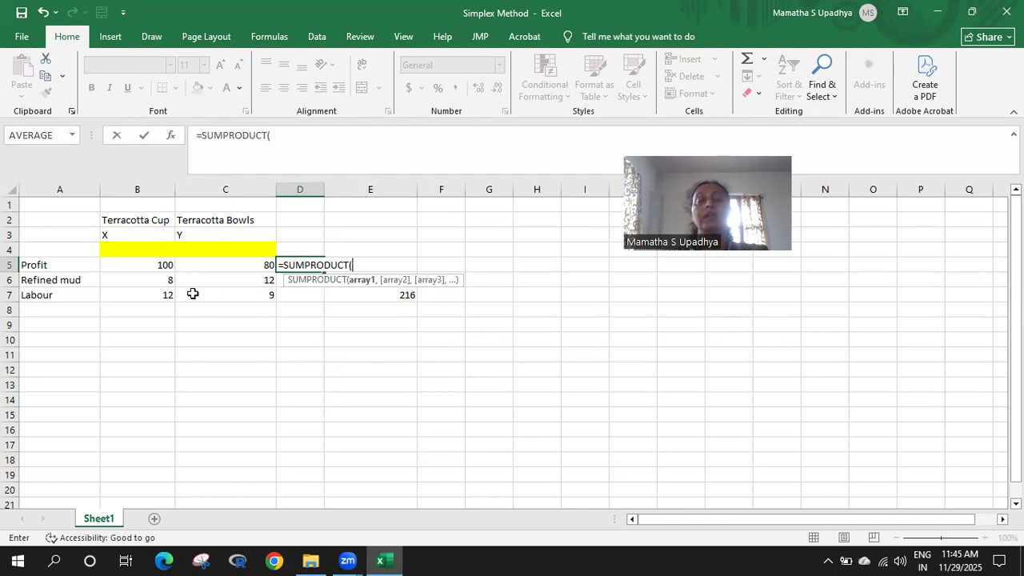
{"action": "left_click", "coordinate": [104, 250]}
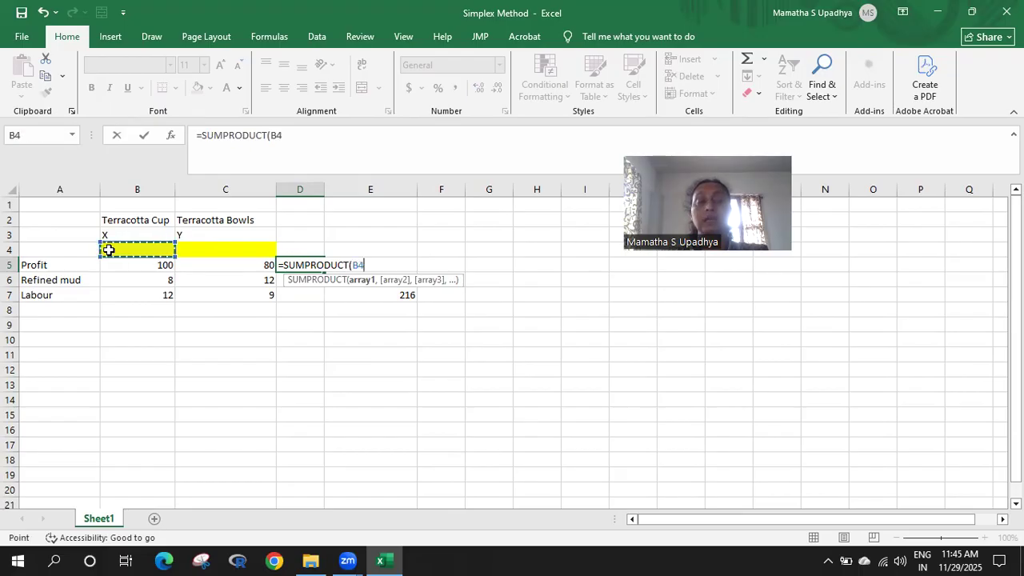
{"action": "left_click_drag", "start_coordinate": [177, 248], "coordinate": [179, 248]}
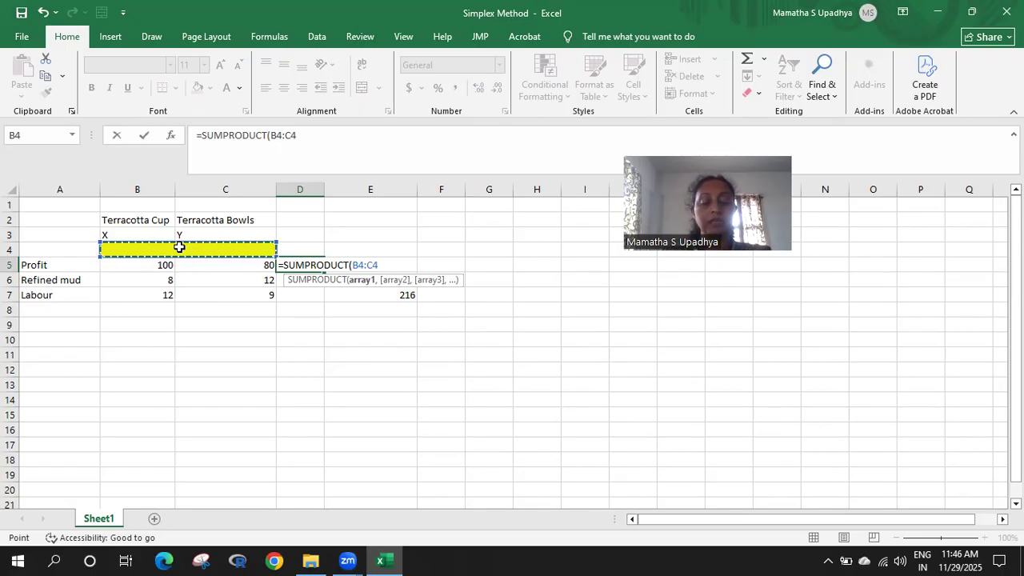
{"action": "key", "text": "F4"}
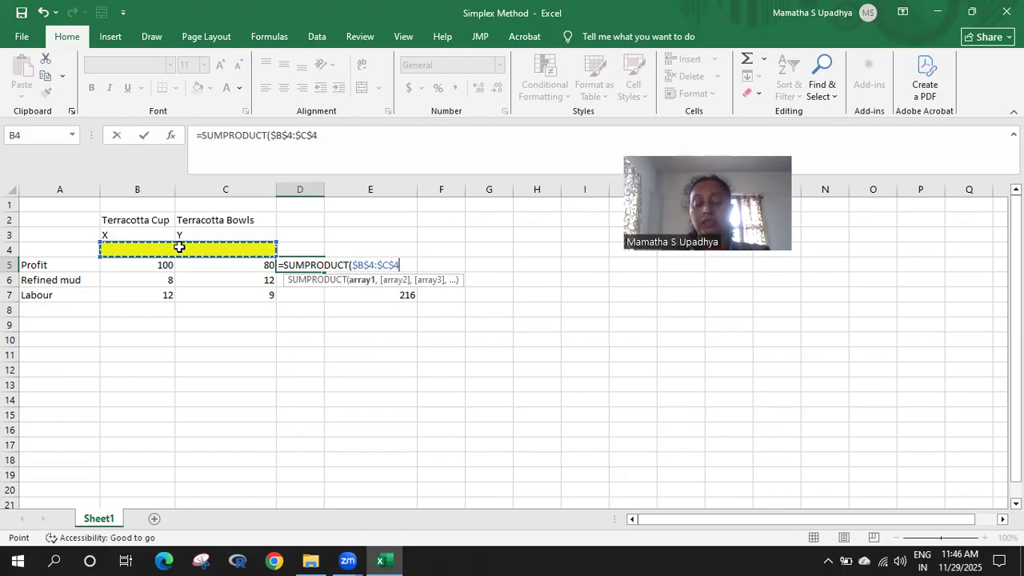
{"action": "type", "text": ","}
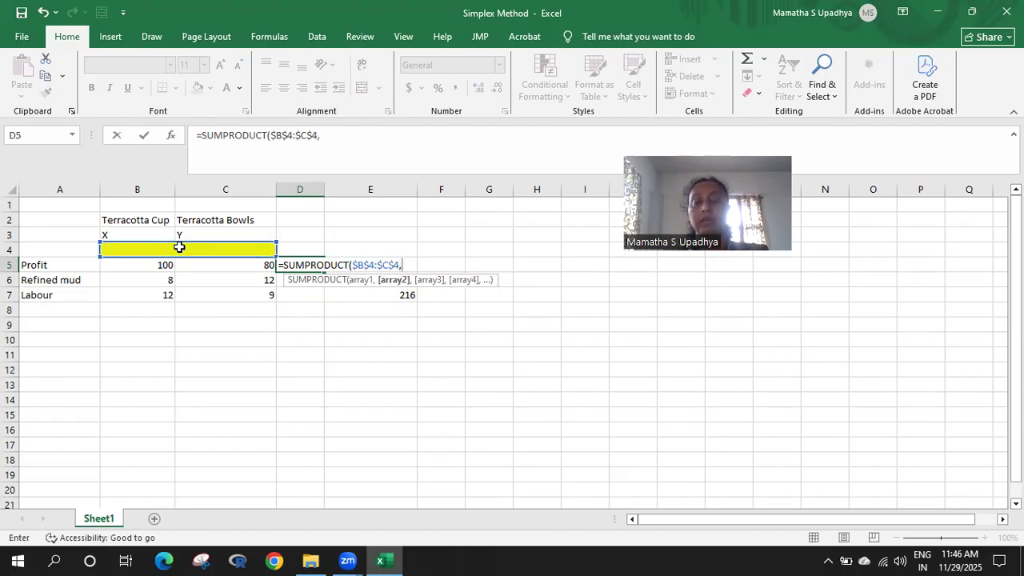
{"action": "left_click", "coordinate": [119, 266]}
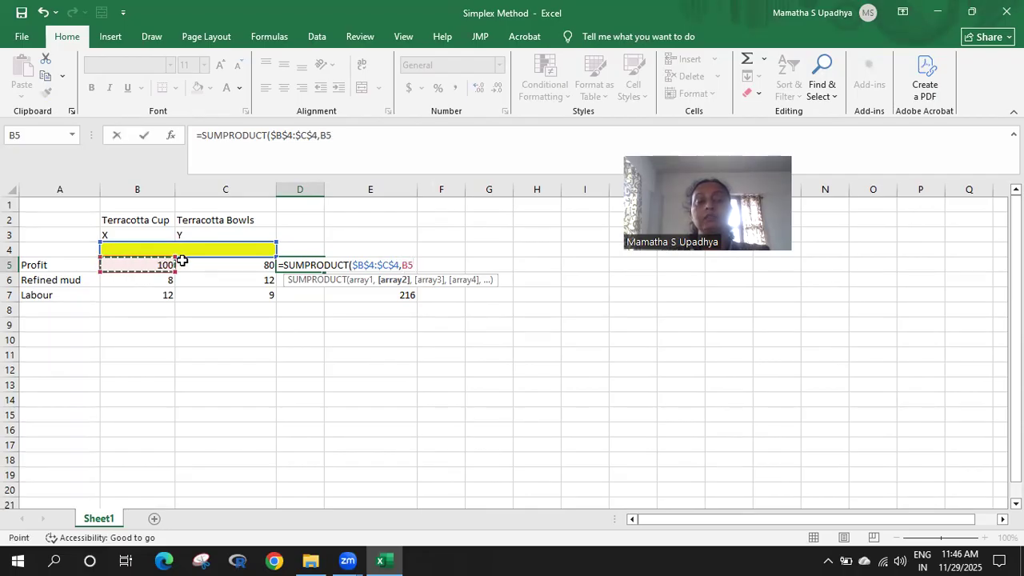
{"action": "left_click_drag", "start_coordinate": [183, 261], "coordinate": [198, 263]}
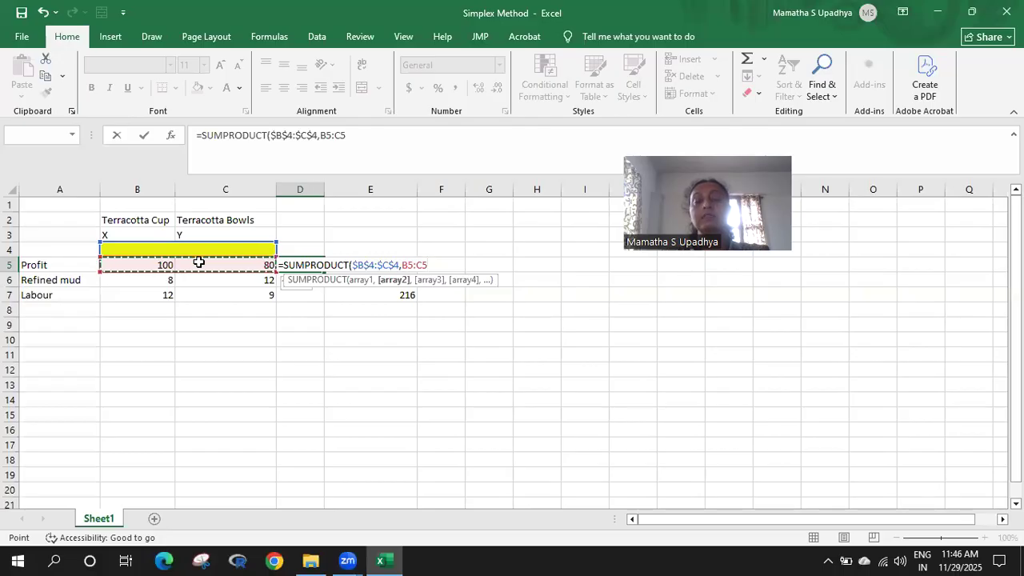
{"action": "type", "text": ")"}
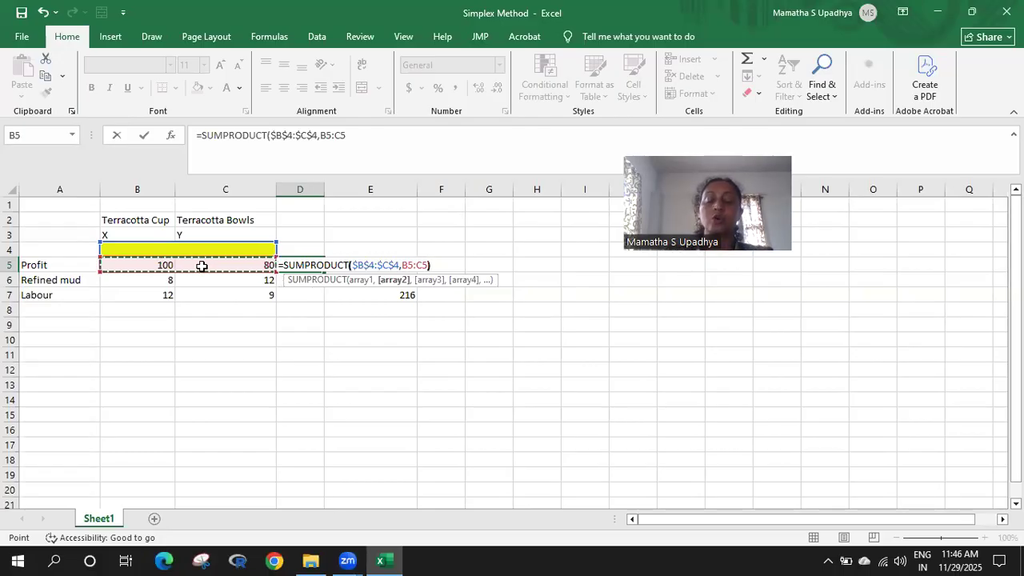
{"action": "key", "text": "Return"}
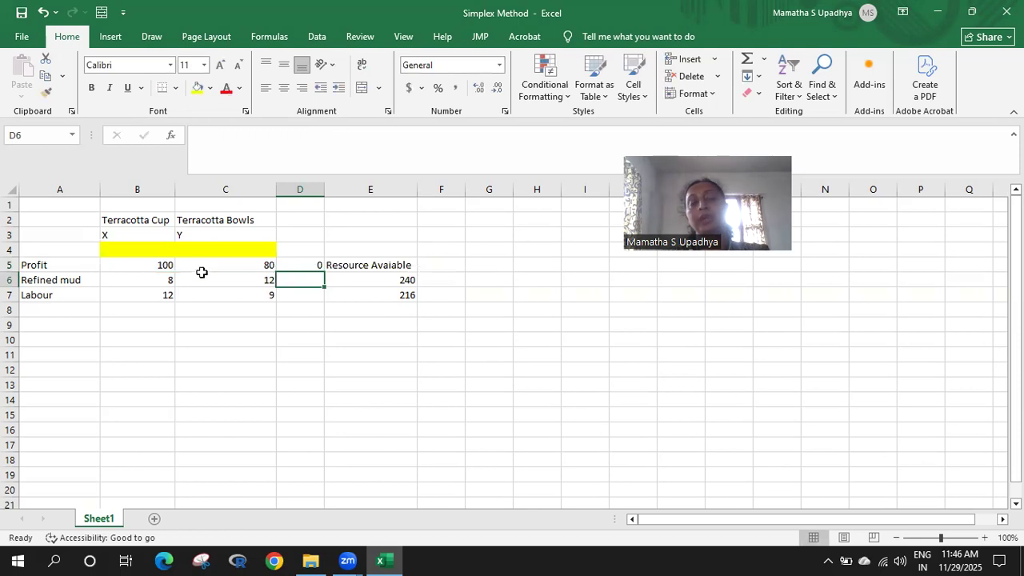
Copy the SUMPRODUCT formula from D5 down to D6:D7 for the refined mud and labour rows.
{"action": "left_click", "coordinate": [318, 352]}
{"action": "left_click", "coordinate": [314, 267]}
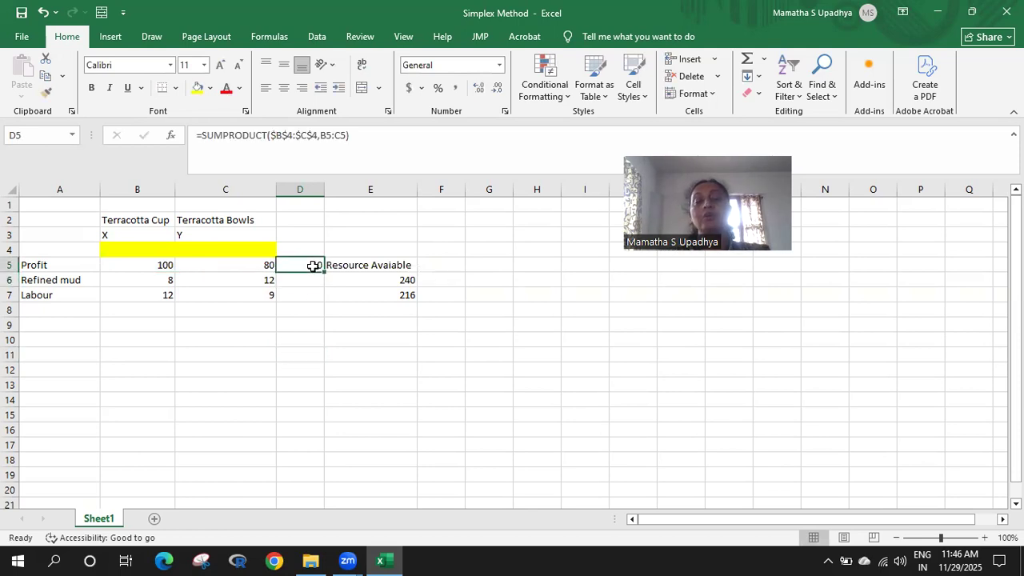
{"action": "left_click_drag", "start_coordinate": [324, 273], "coordinate": [324, 298]}
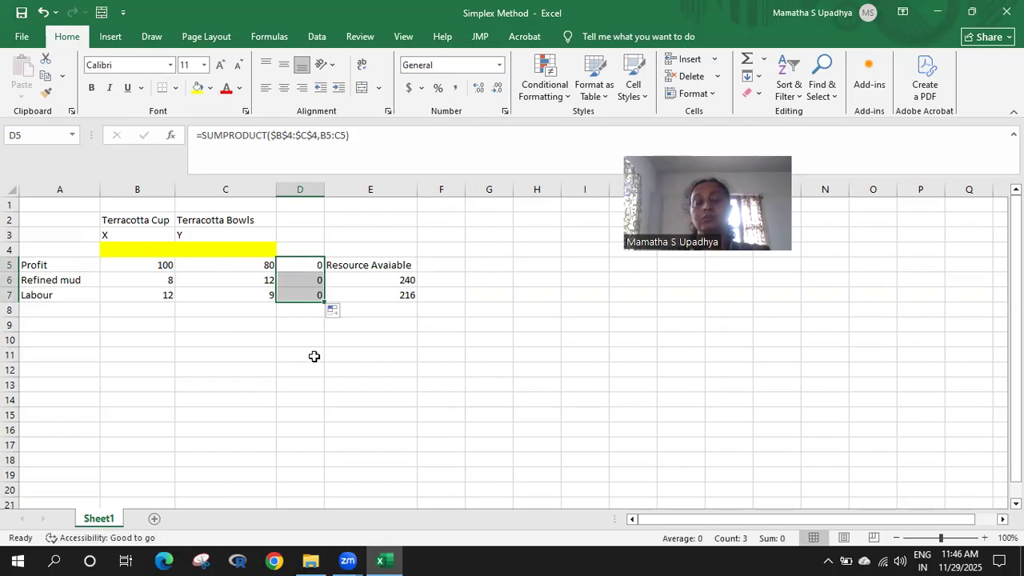
{"action": "left_click", "coordinate": [379, 365]}
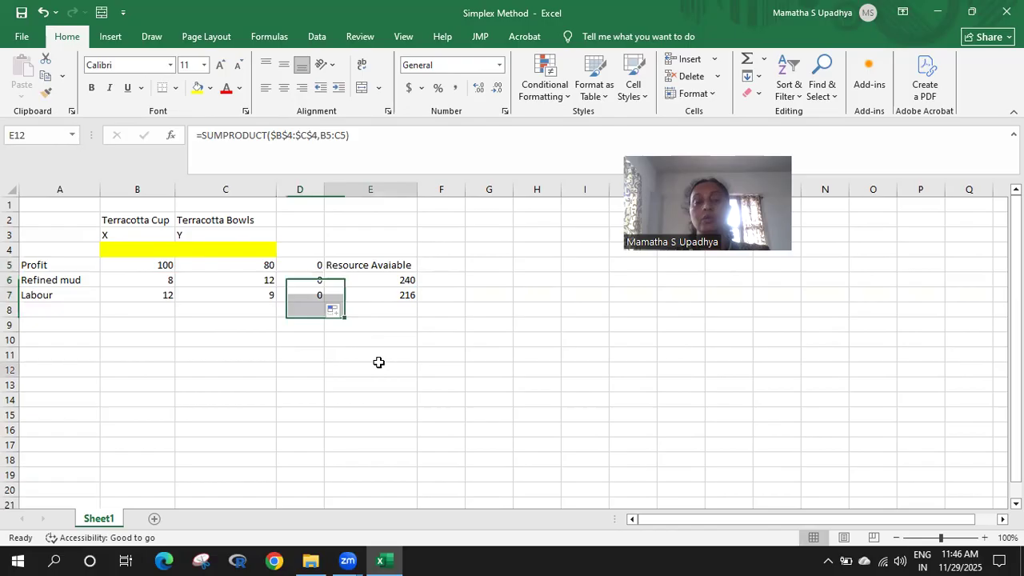
Open Solver and replace its objective reference with the total profit cell $D$5.
{"action": "left_click", "coordinate": [316, 38]}
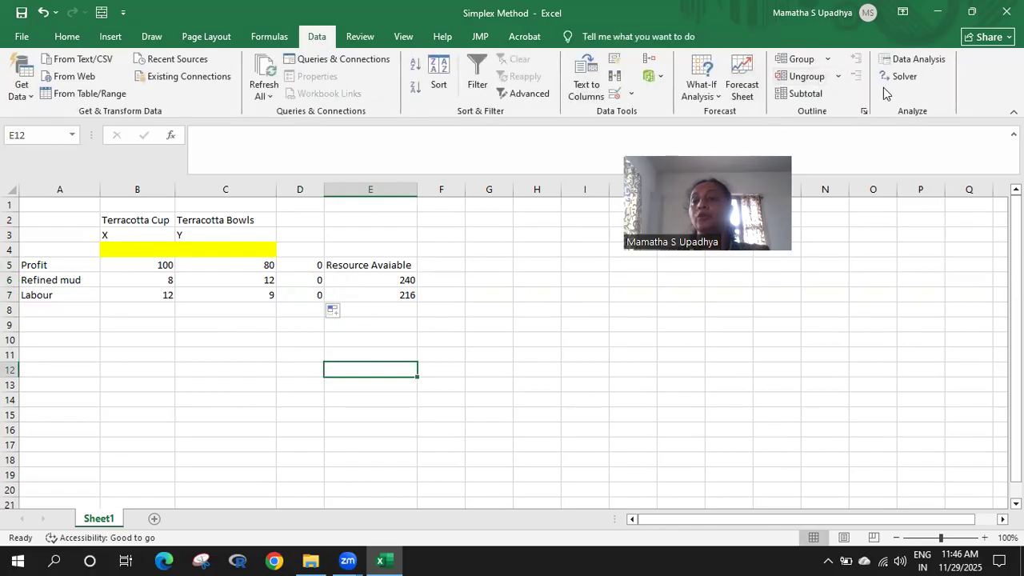
{"action": "left_click", "coordinate": [902, 77]}
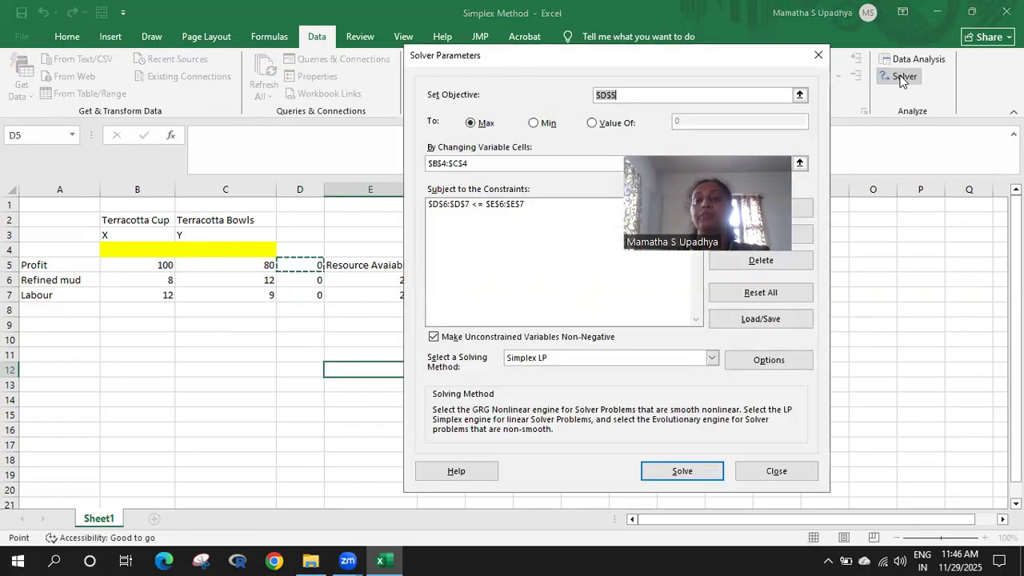
{"action": "left_click", "coordinate": [636, 96]}
{"action": "key", "text": "BackSpace"}
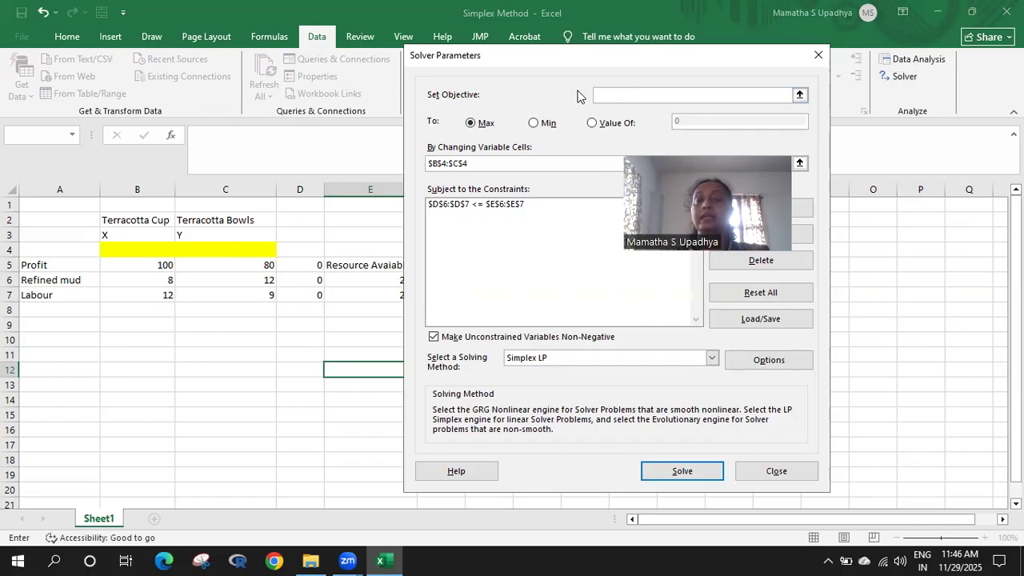
{"action": "left_click", "coordinate": [799, 96]}
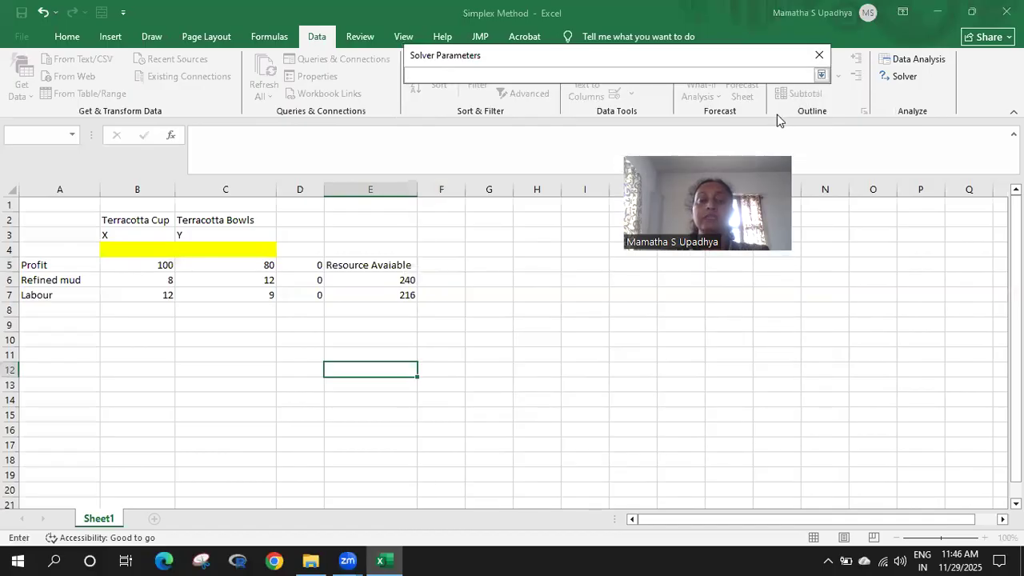
{"action": "left_click", "coordinate": [306, 266]}
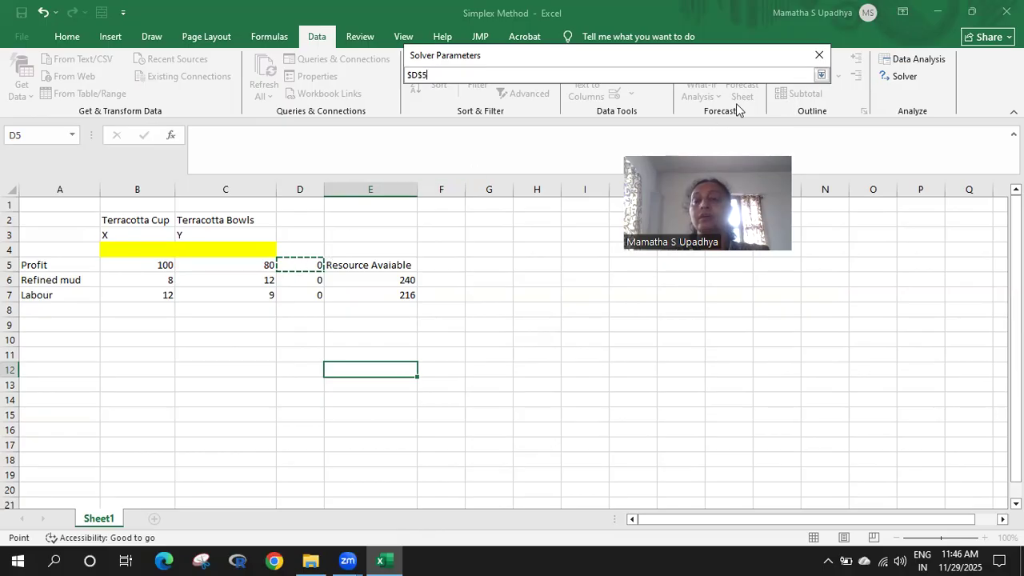
{"action": "left_click", "coordinate": [822, 76]}
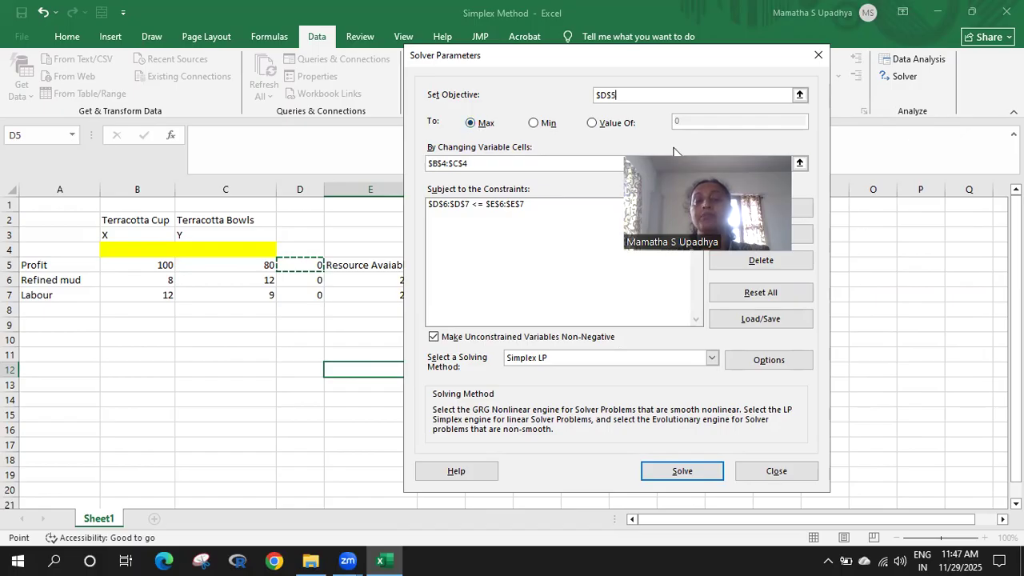
Set Solver's changing variable cells to $B$4:$C$4 and choose Simplex LP as the solving method.
{"action": "left_click", "coordinate": [477, 165]}
{"action": "key", "text": "BackSpace"}
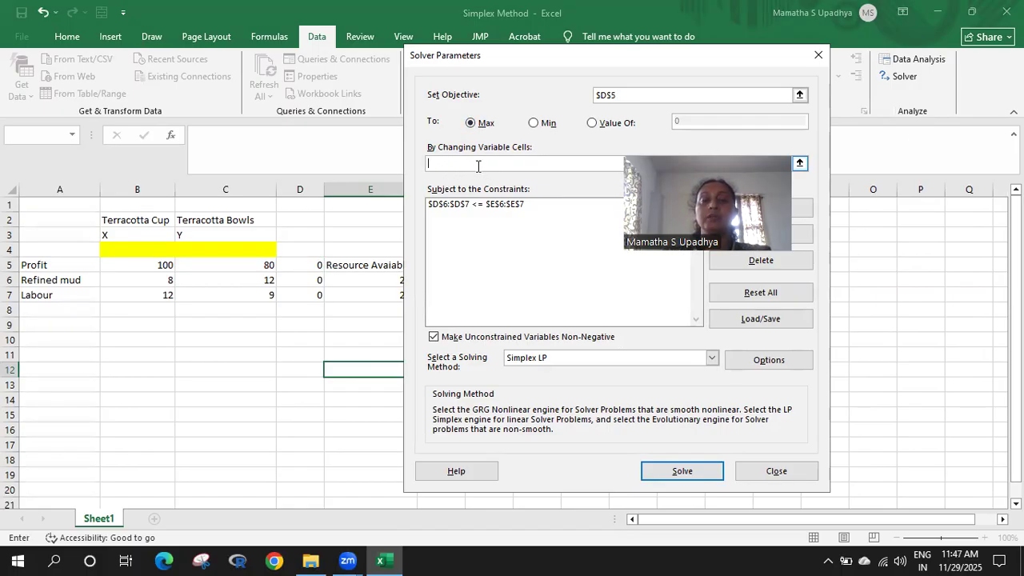
{"action": "left_click", "coordinate": [800, 165]}
{"action": "left_click_drag", "start_coordinate": [108, 245], "coordinate": [205, 250]}
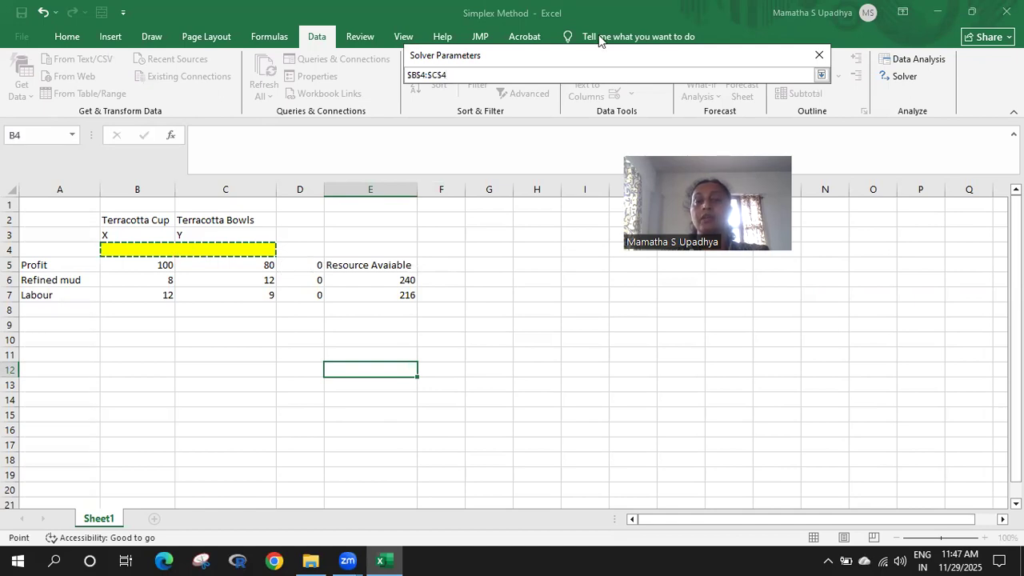
{"action": "left_click", "coordinate": [821, 75]}
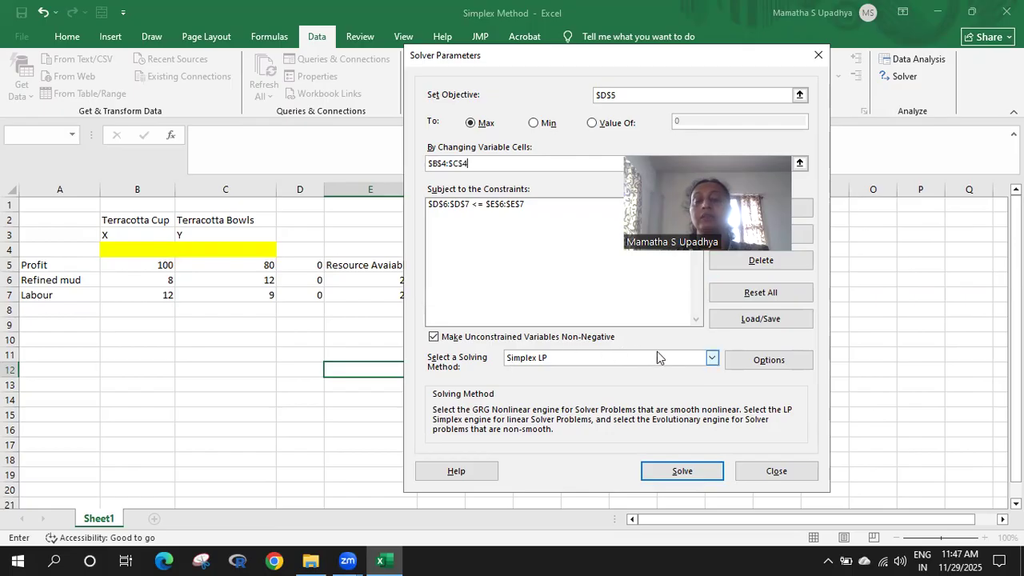
{"action": "left_click", "coordinate": [712, 359]}
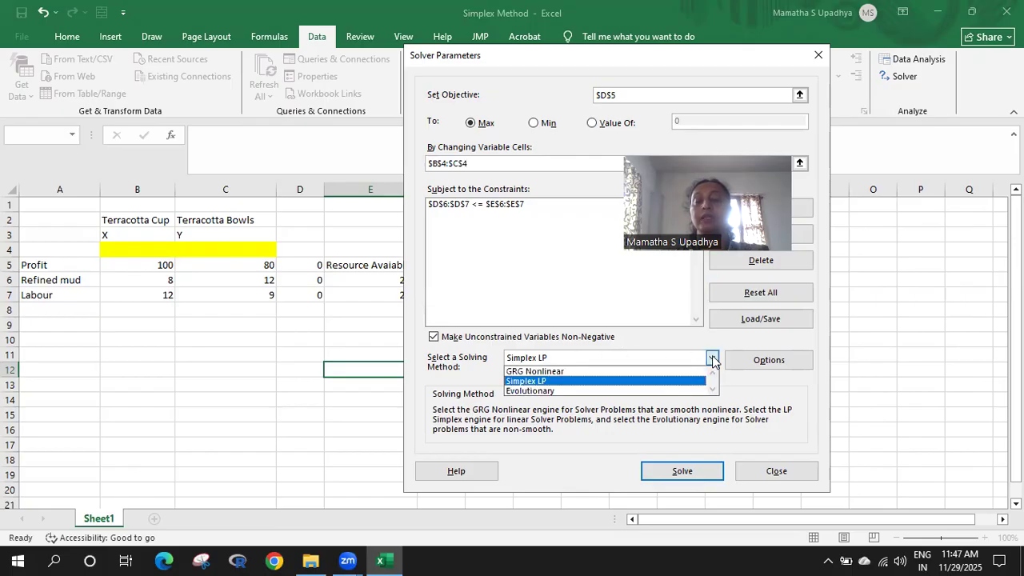
{"action": "left_click", "coordinate": [535, 381]}
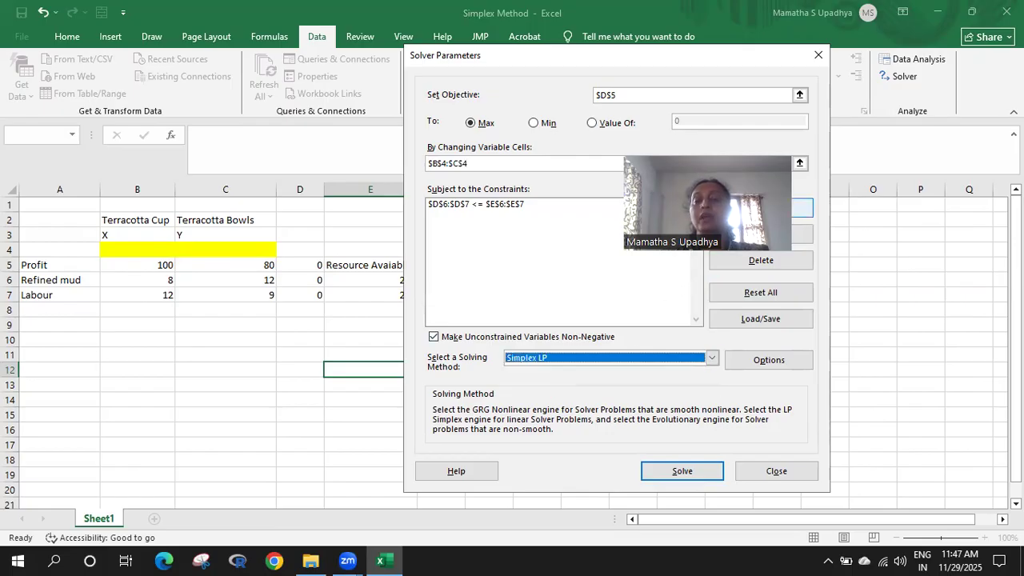
Add a Solver constraint requiring the resource usage cells $D$6:$D$7 to be <= the available resources in $E$6:$E$7.
{"action": "left_click", "coordinate": [730, 210]}
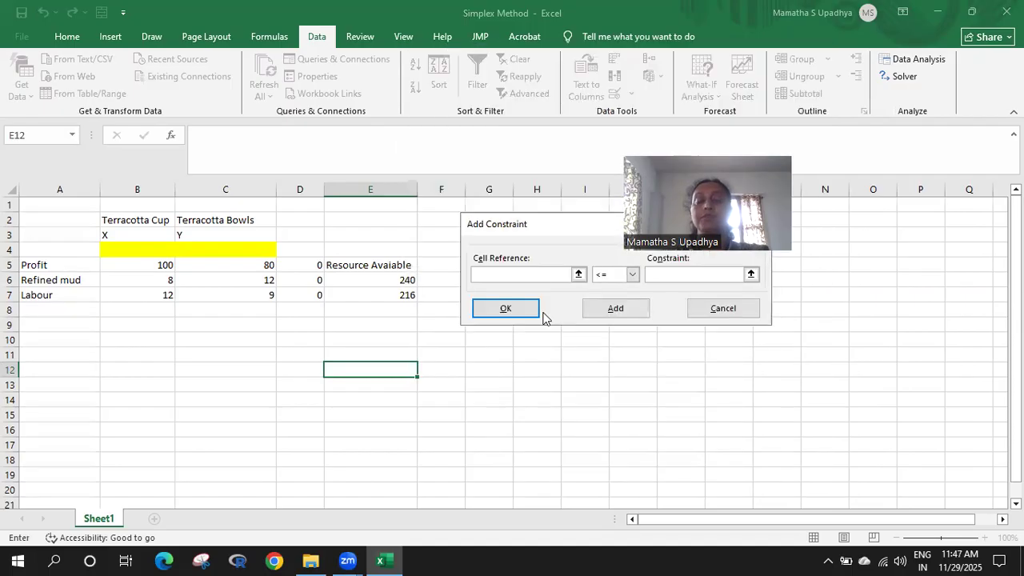
{"action": "left_click", "coordinate": [578, 273]}
{"action": "left_click", "coordinate": [314, 275]}
{"action": "left_click_drag", "start_coordinate": [314, 275], "coordinate": [312, 288]}
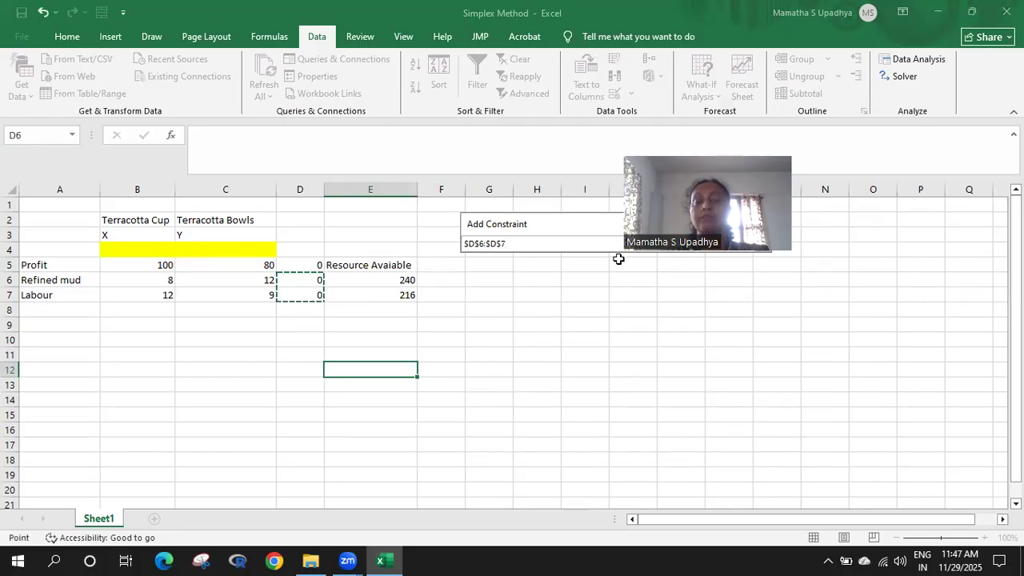
{"action": "left_click", "coordinate": [759, 250]}
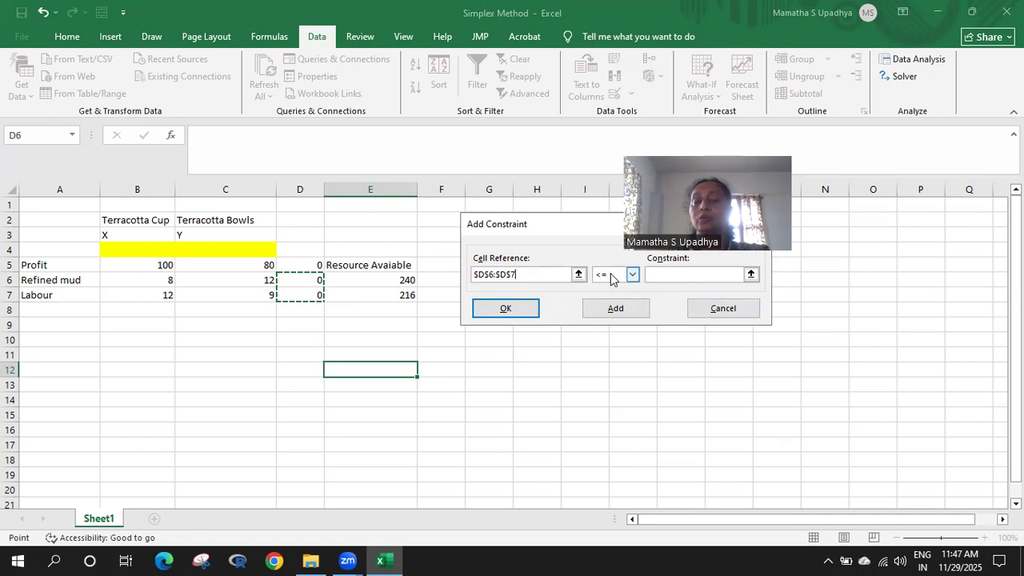
{"action": "left_click", "coordinate": [688, 275]}
{"action": "left_click", "coordinate": [699, 272]}
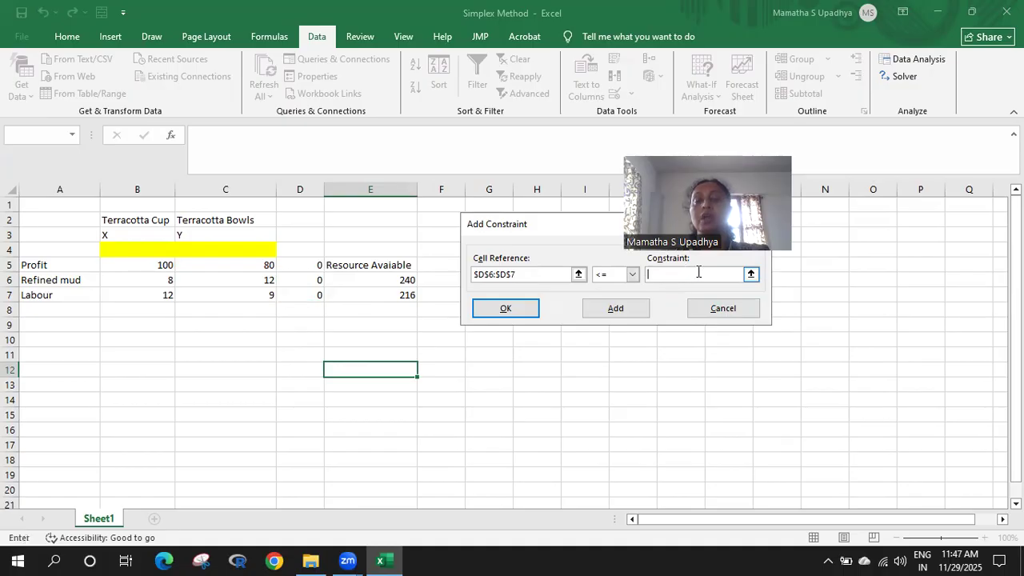
{"action": "left_click", "coordinate": [751, 275]}
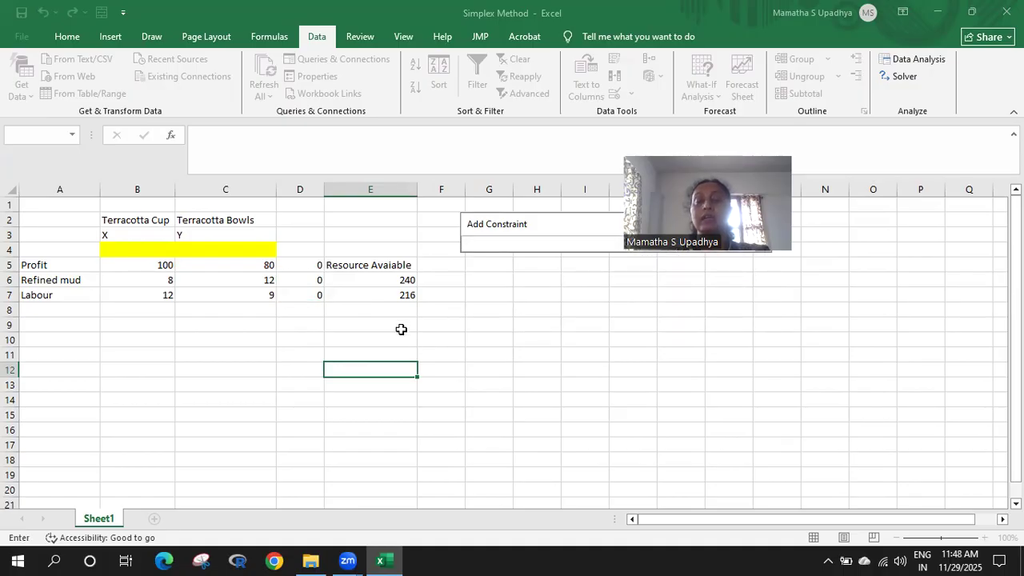
{"action": "left_click", "coordinate": [382, 276]}
{"action": "left_click_drag", "start_coordinate": [381, 286], "coordinate": [382, 290]}
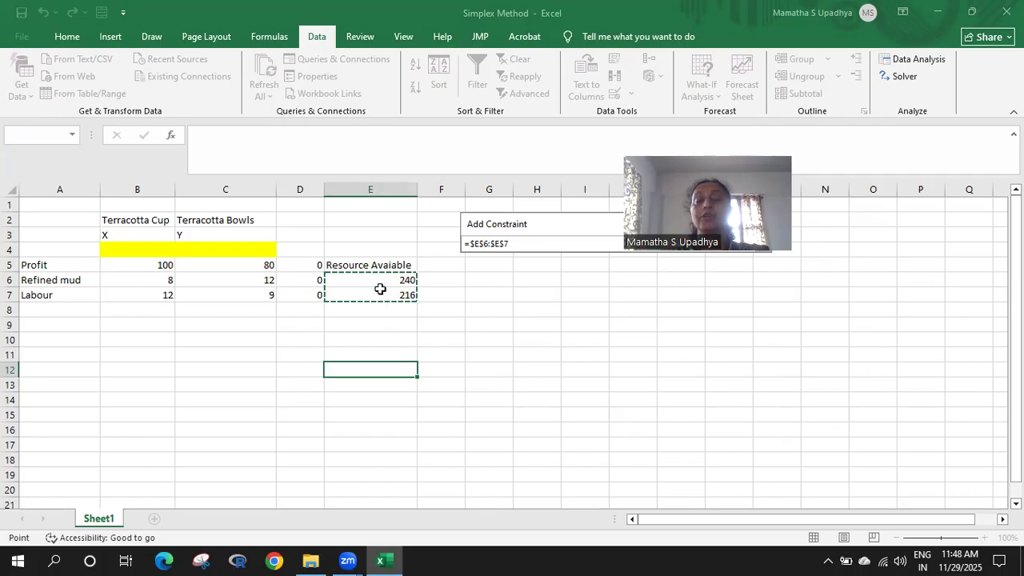
{"action": "left_click", "coordinate": [762, 252]}
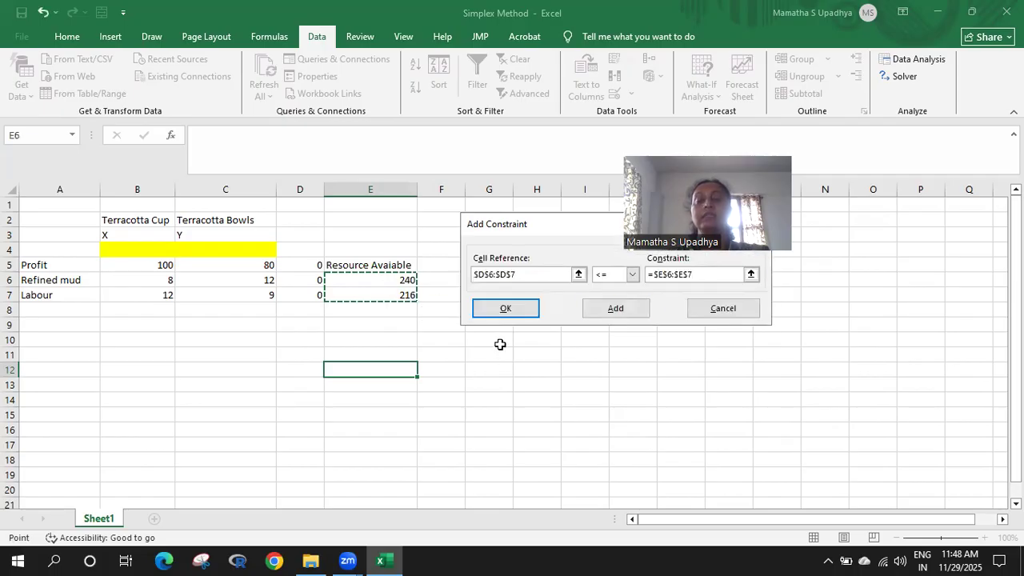
{"action": "left_click", "coordinate": [505, 310]}
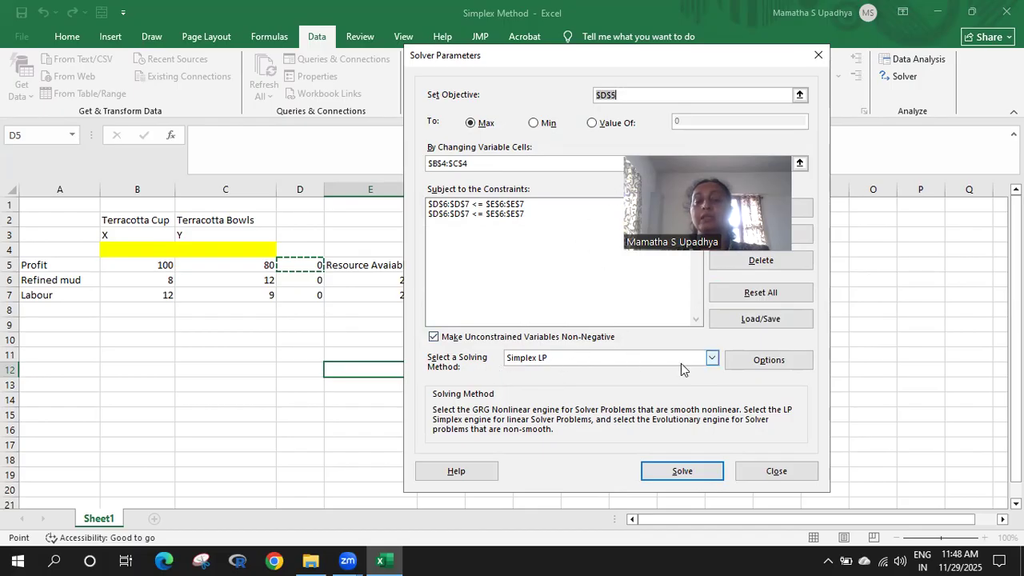
Solve the model and keep the Solver solution in the worksheet.
{"action": "left_click", "coordinate": [685, 471]}
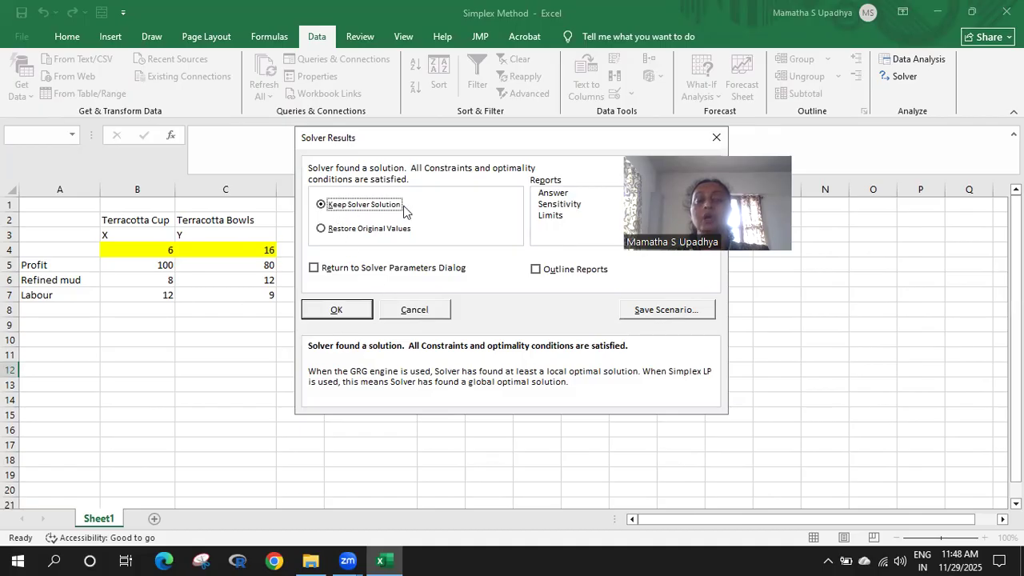
{"action": "left_click", "coordinate": [347, 315]}
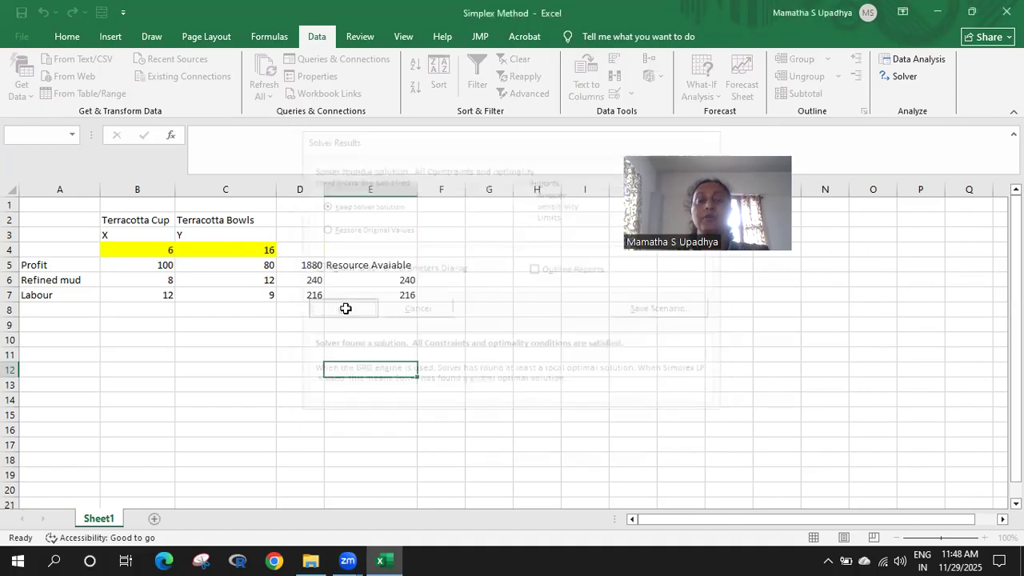
{"action": "left_click", "coordinate": [293, 349]}
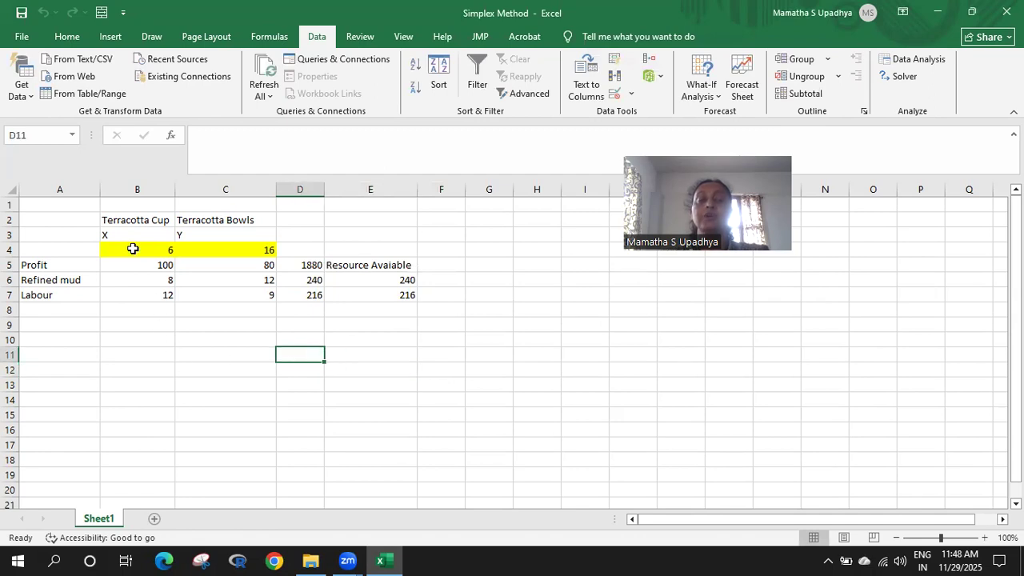
Change the font colour of the total profit in cell D5 to red.
{"action": "left_click", "coordinate": [292, 265]}
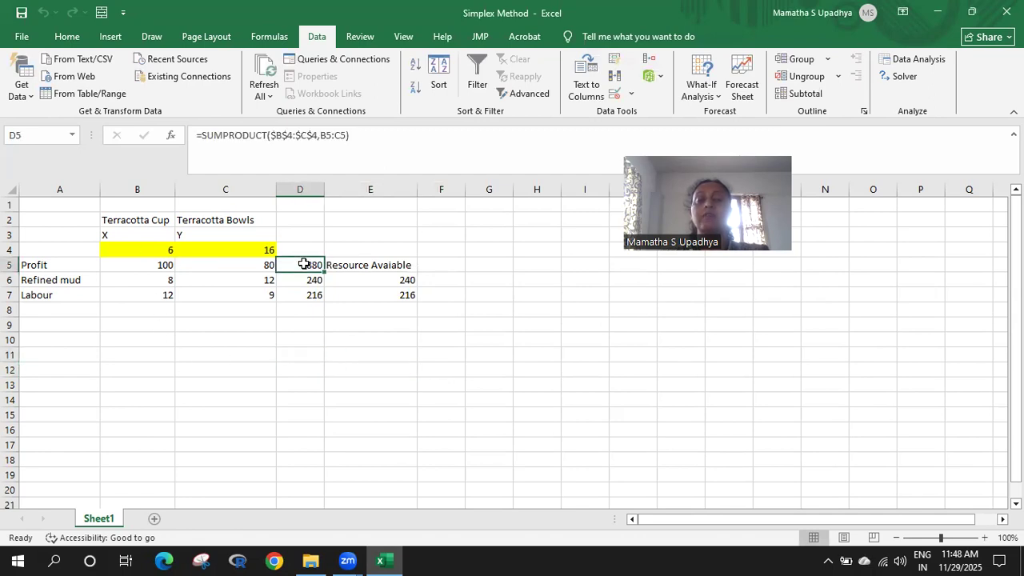
{"action": "left_click", "coordinate": [67, 36]}
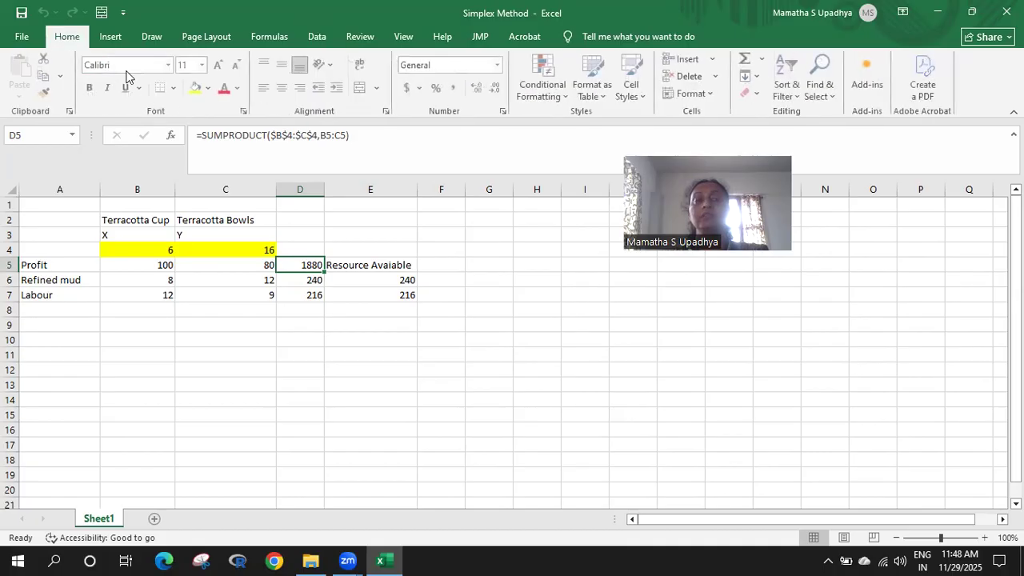
{"action": "left_click", "coordinate": [228, 92]}
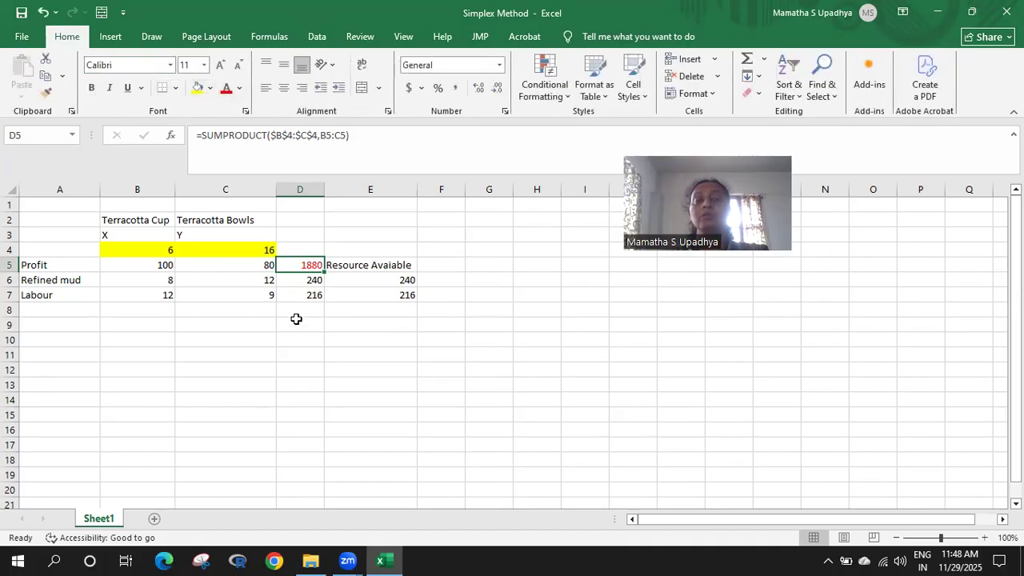
{"action": "left_click", "coordinate": [288, 357]}
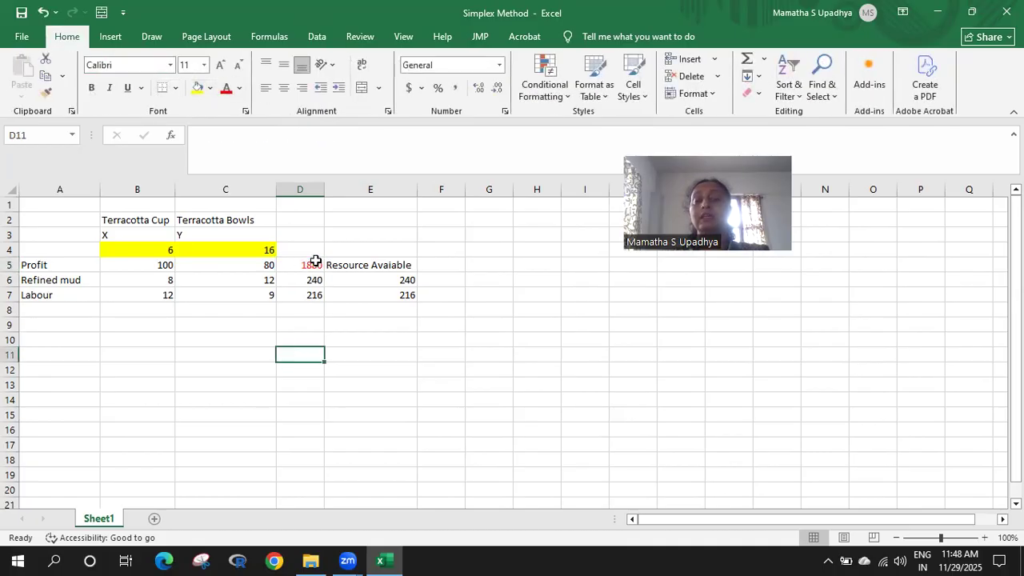